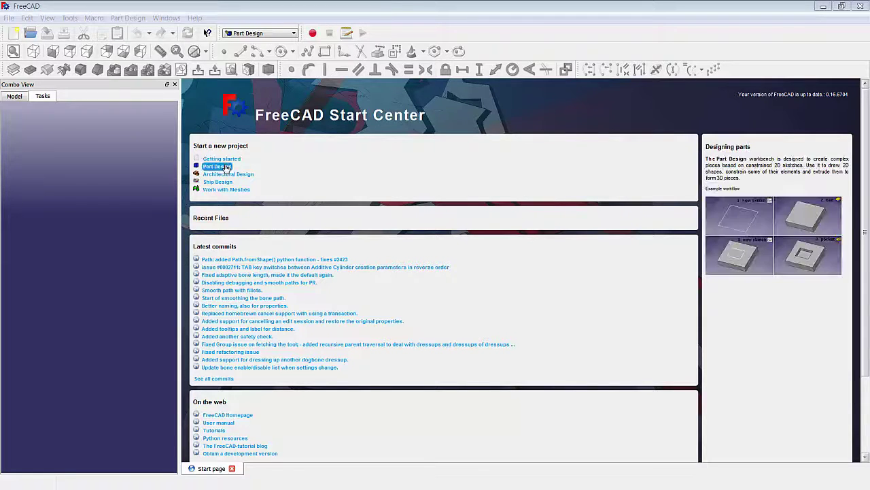
- Create a new Part Design document with a sketch on the XY-Plane
click(223, 167)
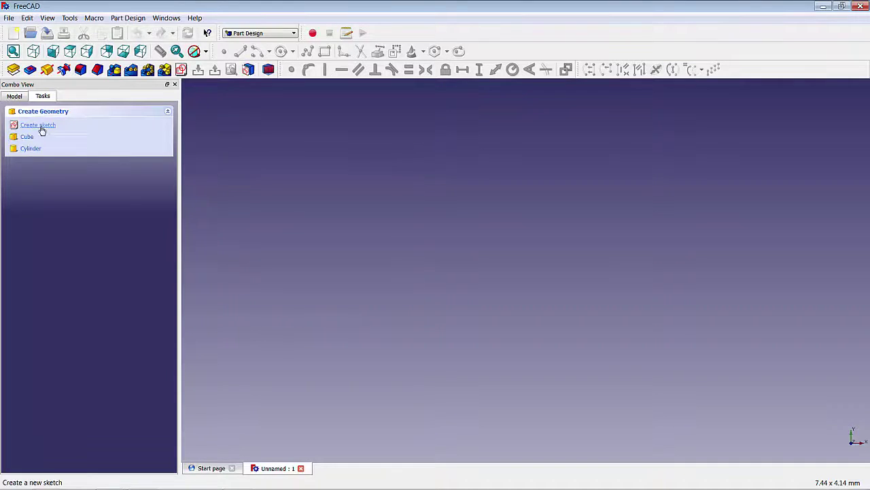
click(38, 127)
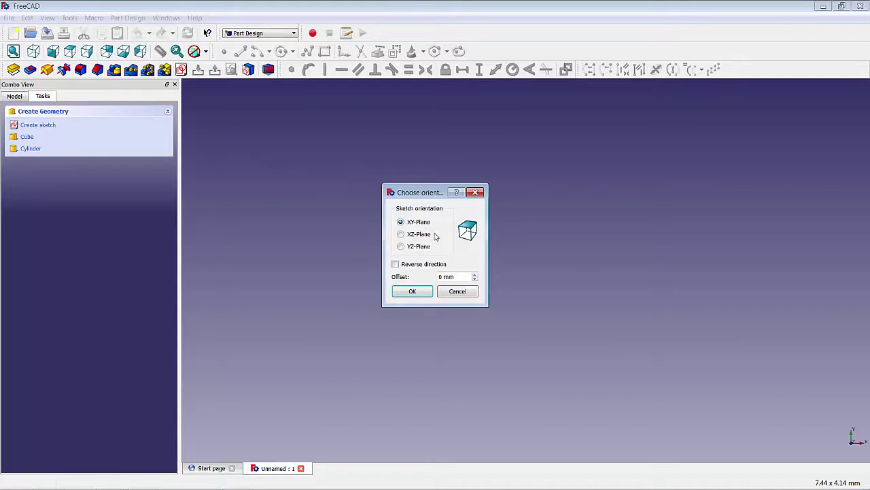
click(412, 291)
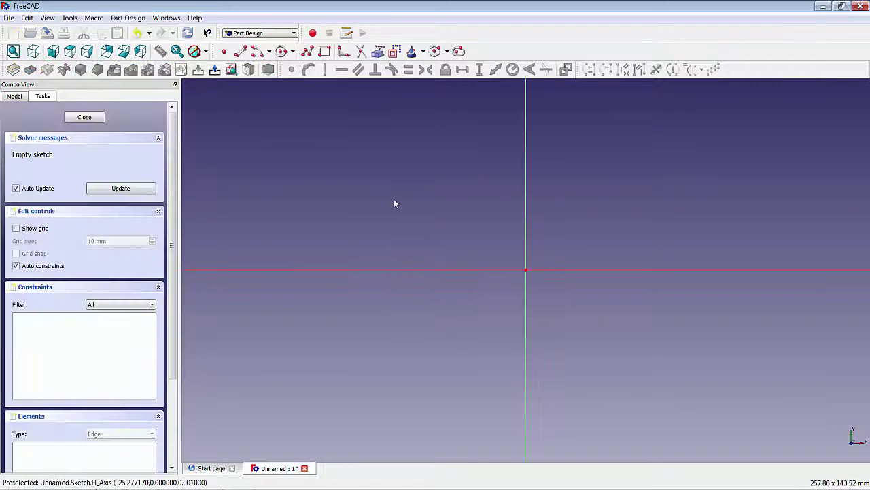
- Draw a circle centred on the sketch origin
click(280, 51)
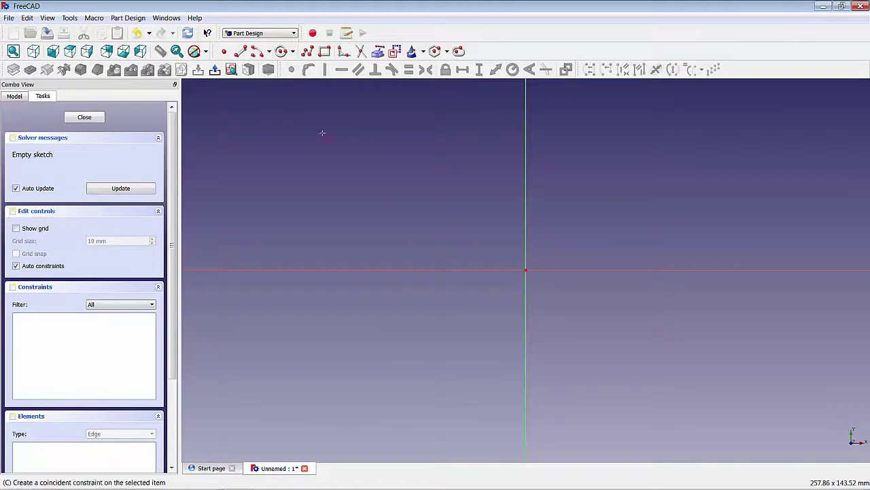
click(526, 270)
click(551, 165)
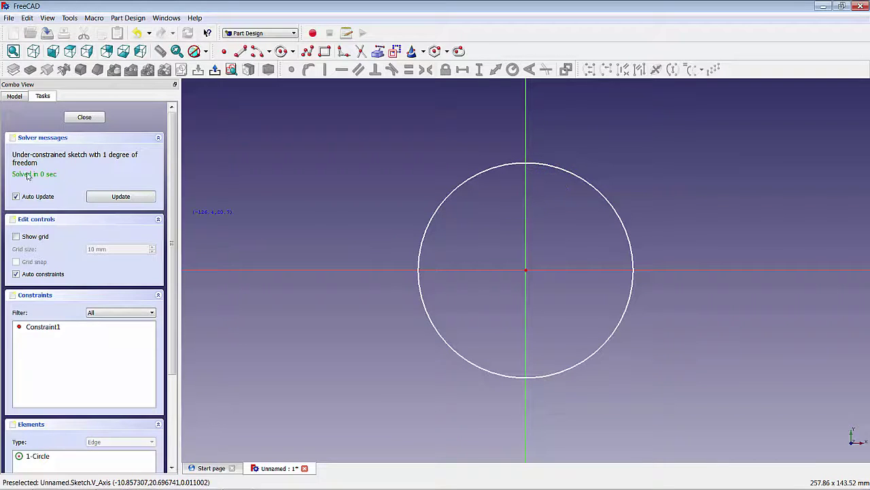
- Close the sketch and pad the circle into a disc 5 mm thick
click(84, 117)
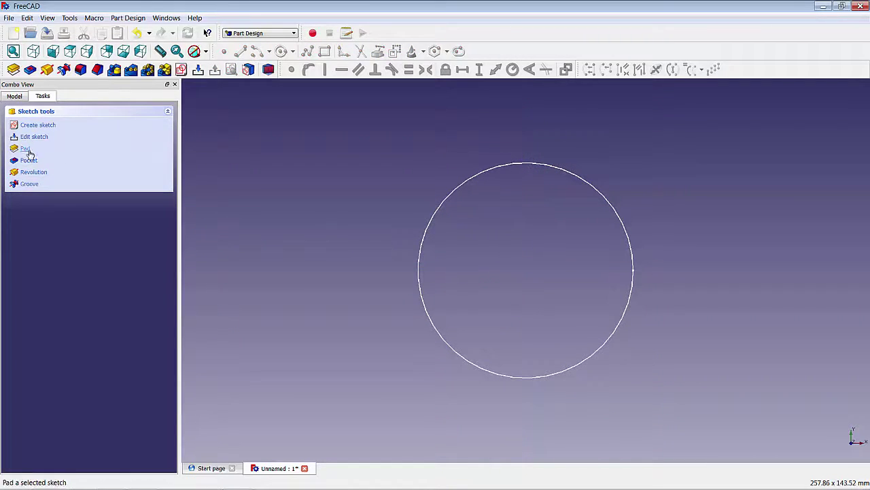
click(24, 151)
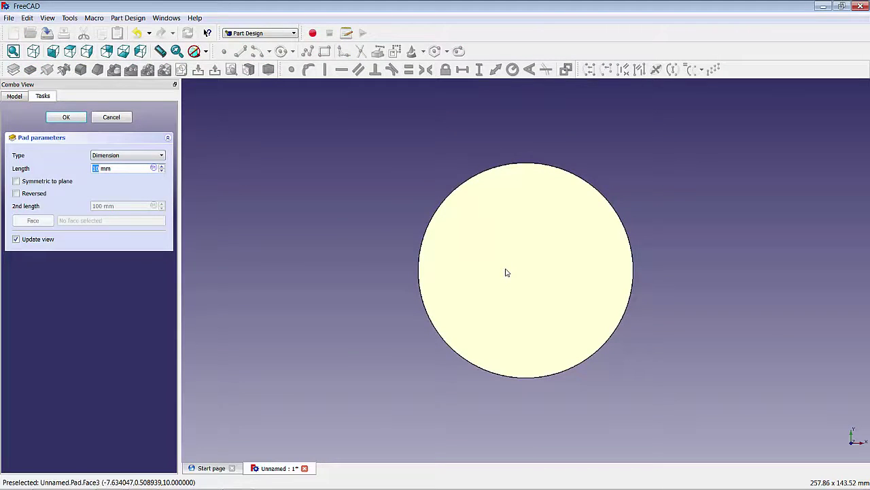
mouse_move(505, 266)
middle_down()
mouse_move(454, 193)
mouse_move(516, 206)
middle_up()
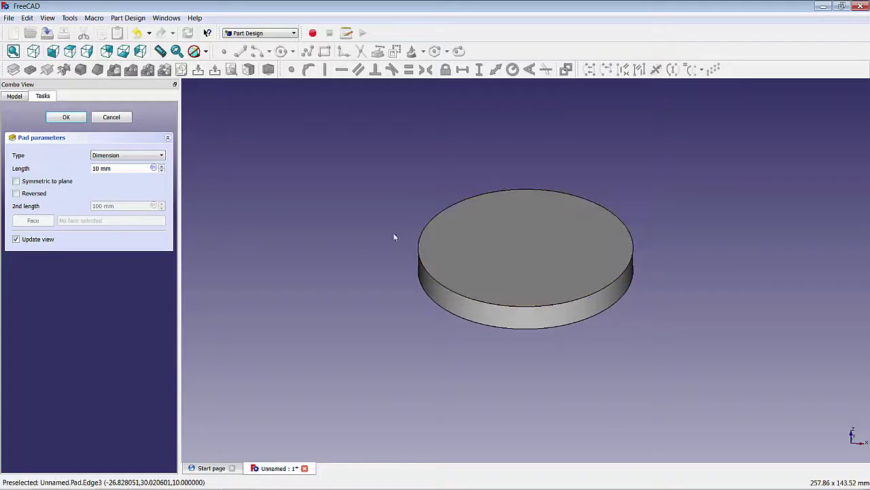
click(161, 172)
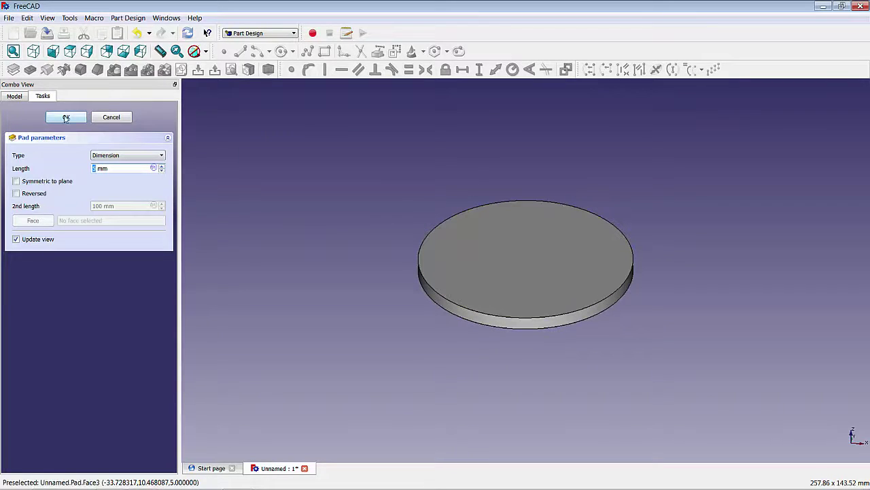
click(66, 118)
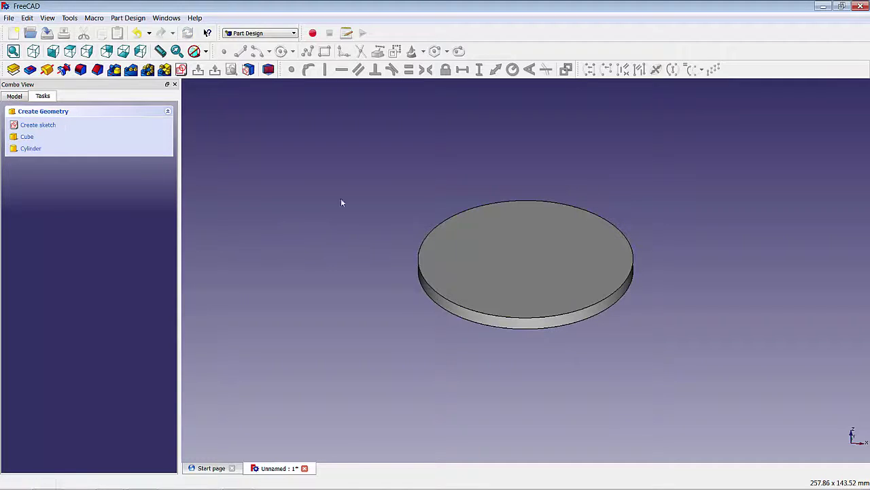
- Start a sketch on the disc's top face with a small circle near the top rim
click(527, 259)
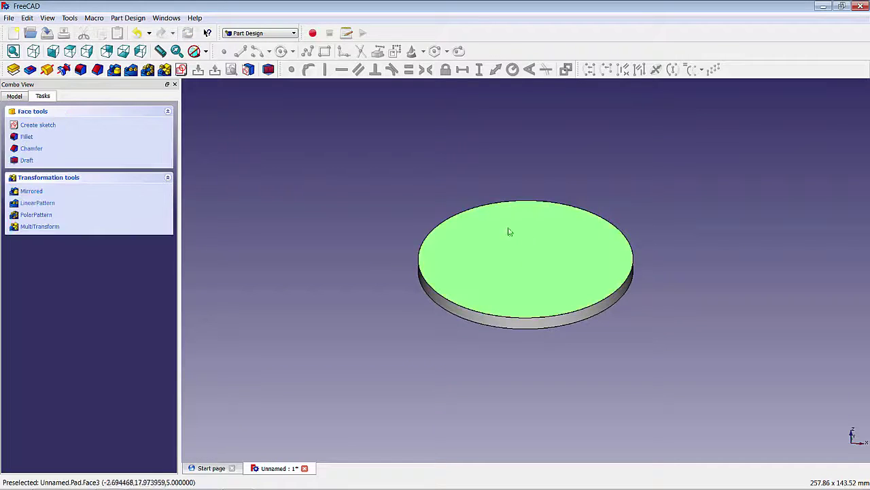
click(37, 125)
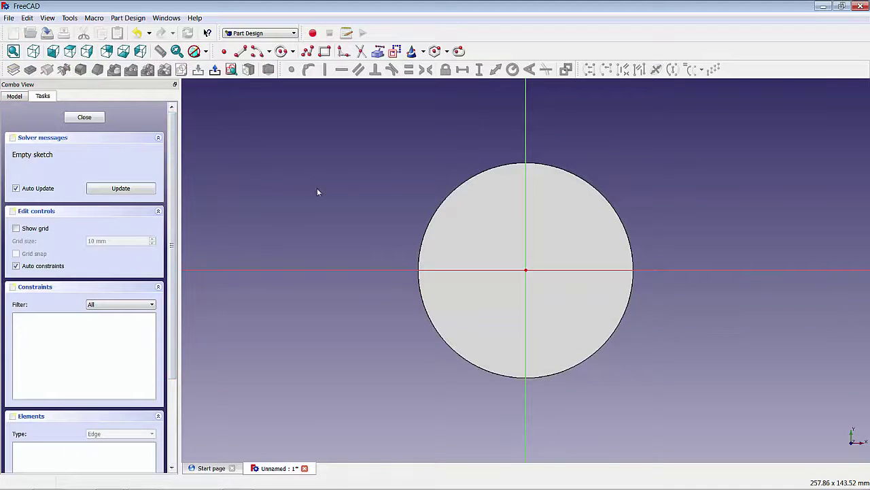
click(281, 51)
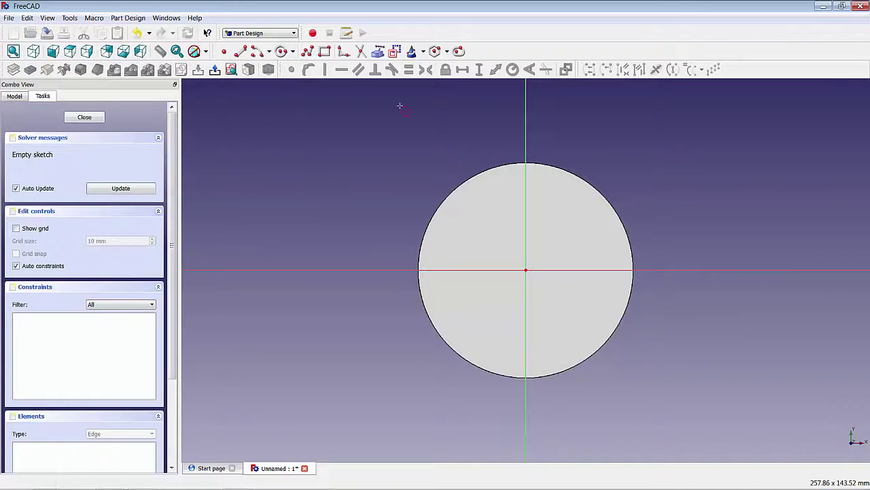
click(527, 121)
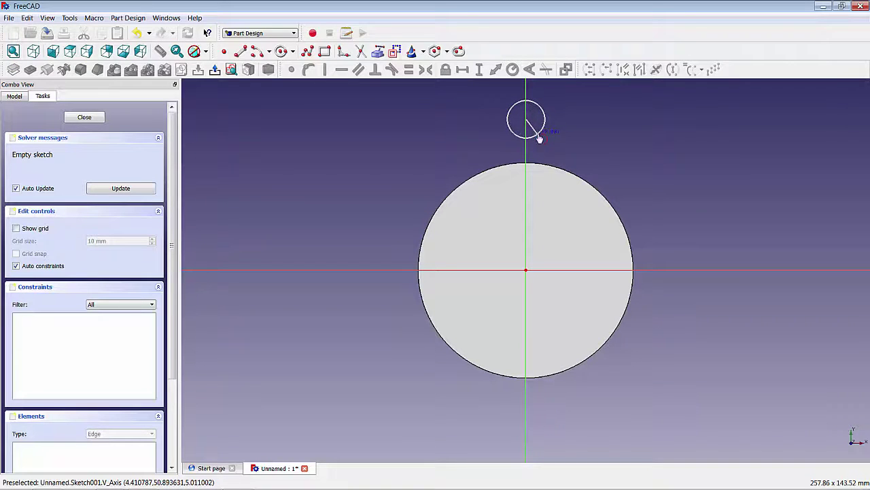
click(539, 138)
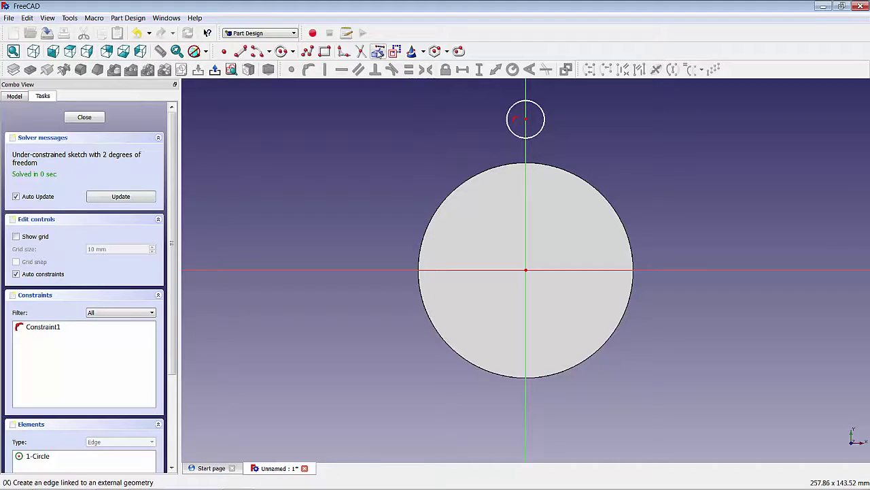
- Add the disc's outer edge as external geometry and put the circle's centre on it with Point on Object
click(379, 54)
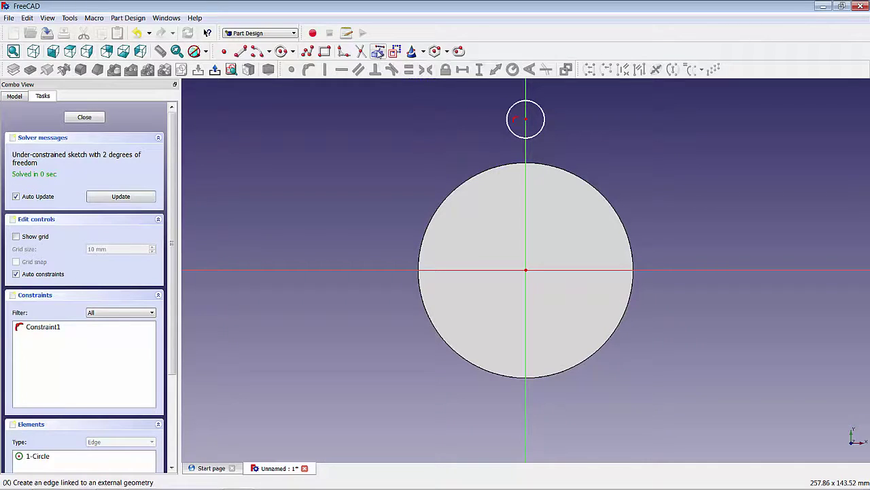
click(506, 166)
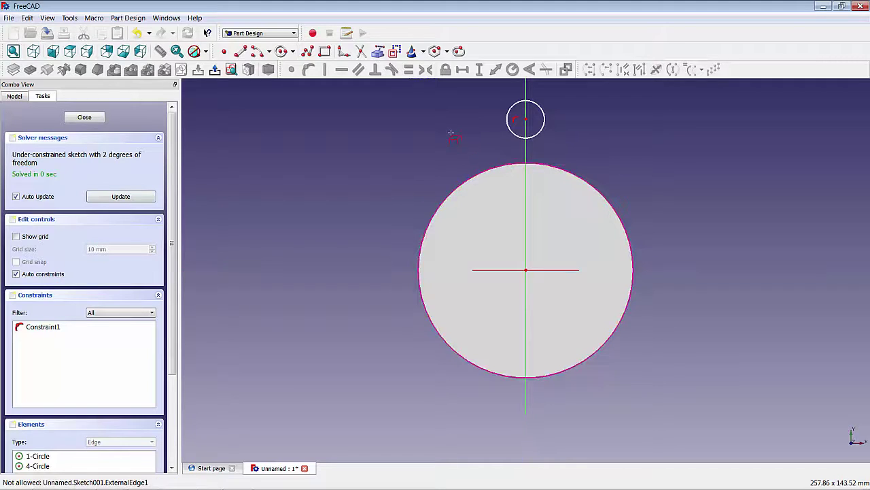
click(526, 120)
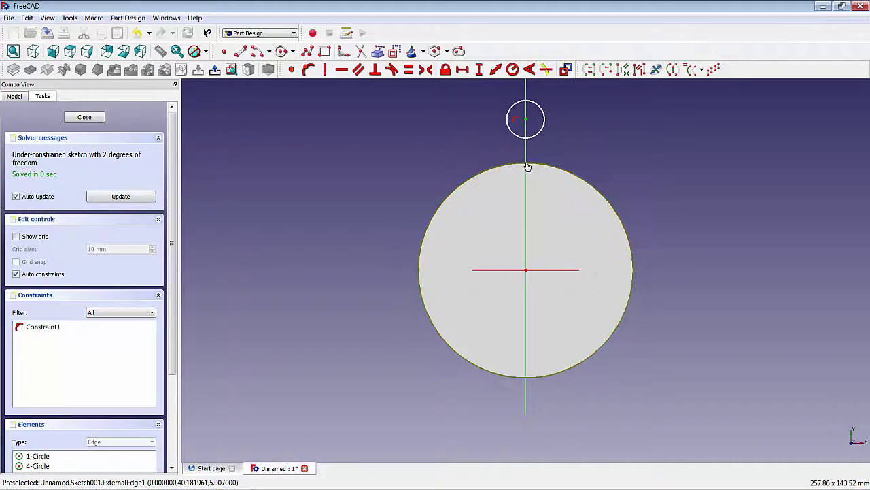
click(524, 164)
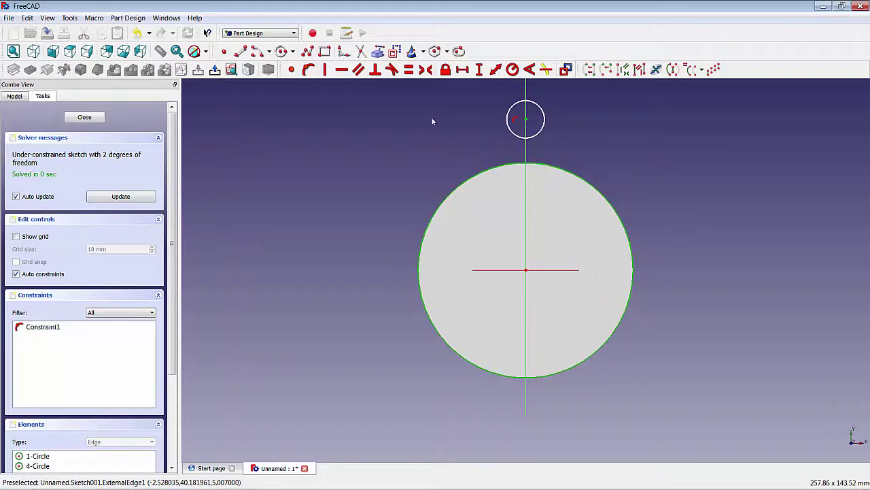
click(308, 69)
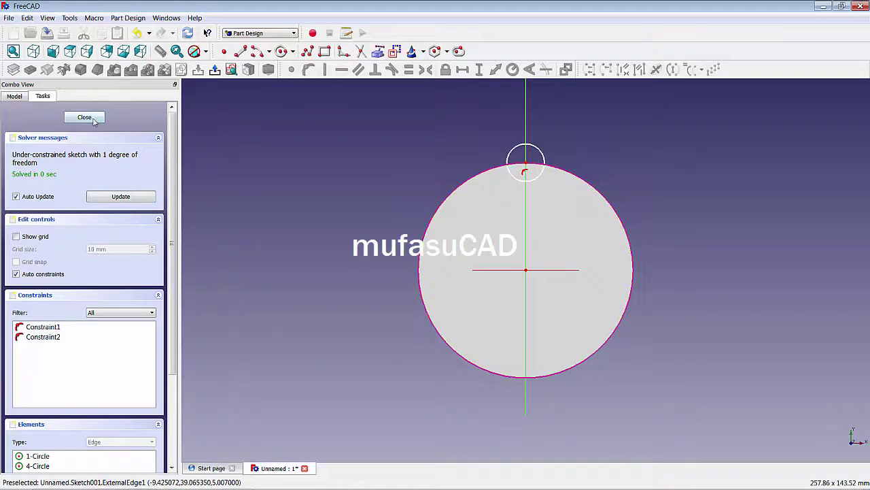
click(94, 119)
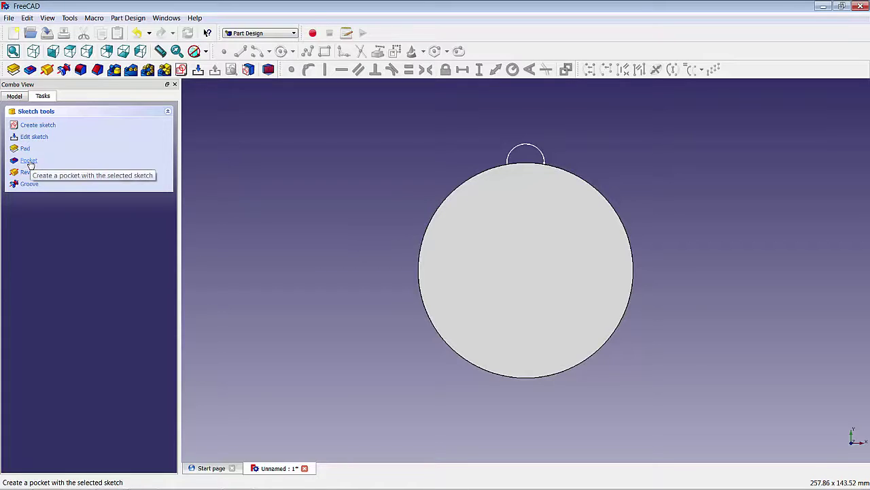
- Pocket the small-circle sketch with Type Through all to notch the rim
click(29, 161)
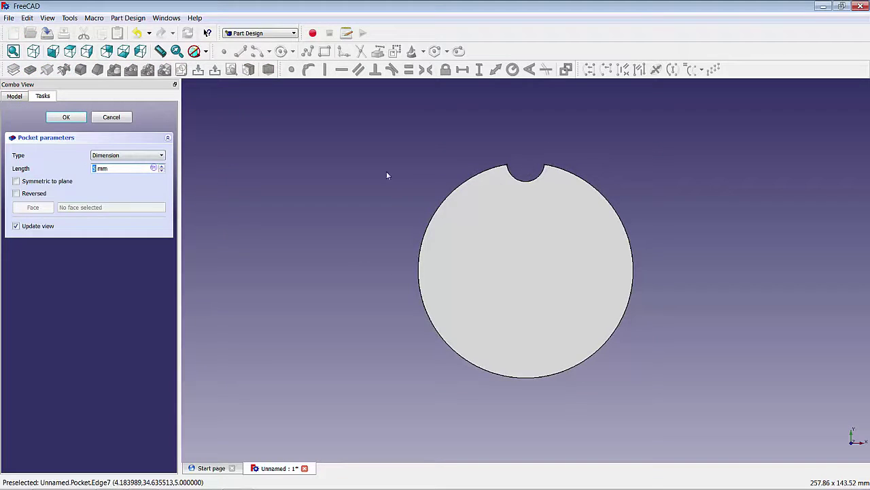
click(129, 155)
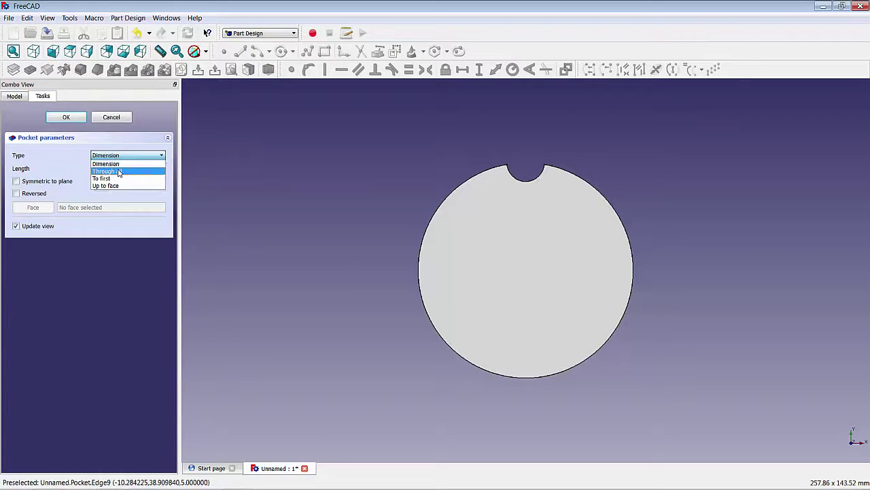
click(119, 171)
click(64, 119)
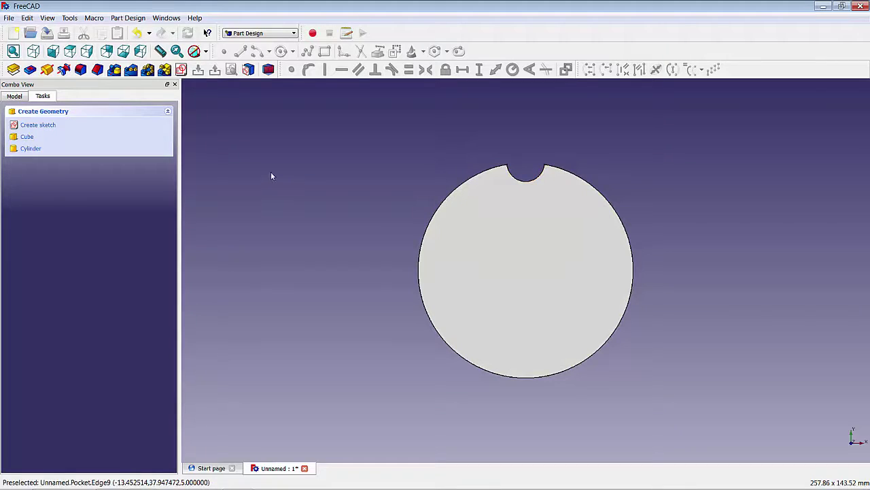
- Polar-pattern the Pocket notch to 14 occurrences over 360°
click(149, 71)
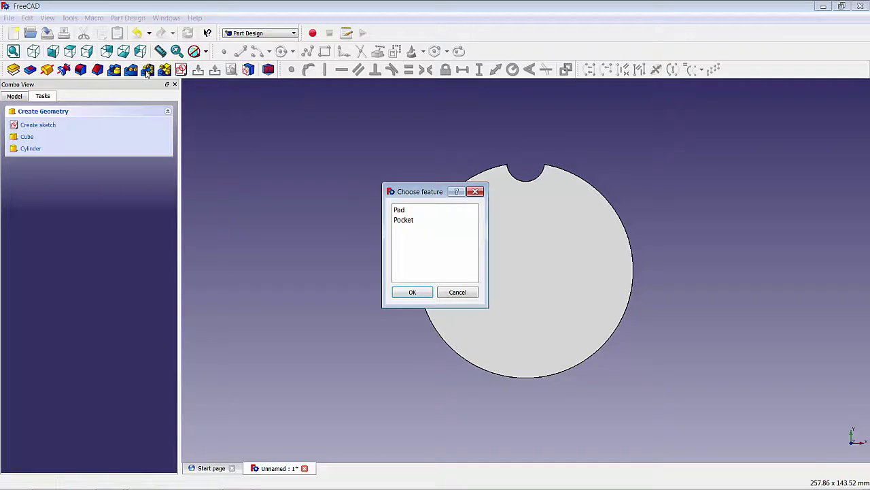
click(399, 222)
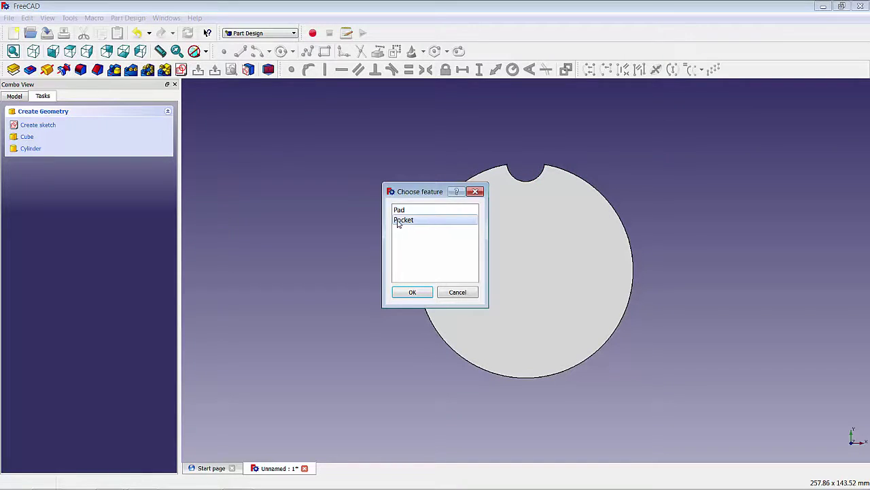
click(422, 292)
text(14)
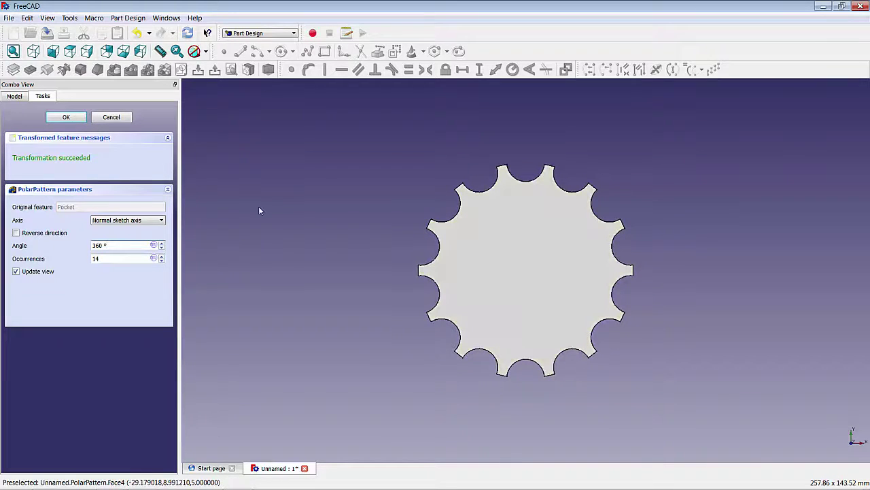
click(68, 119)
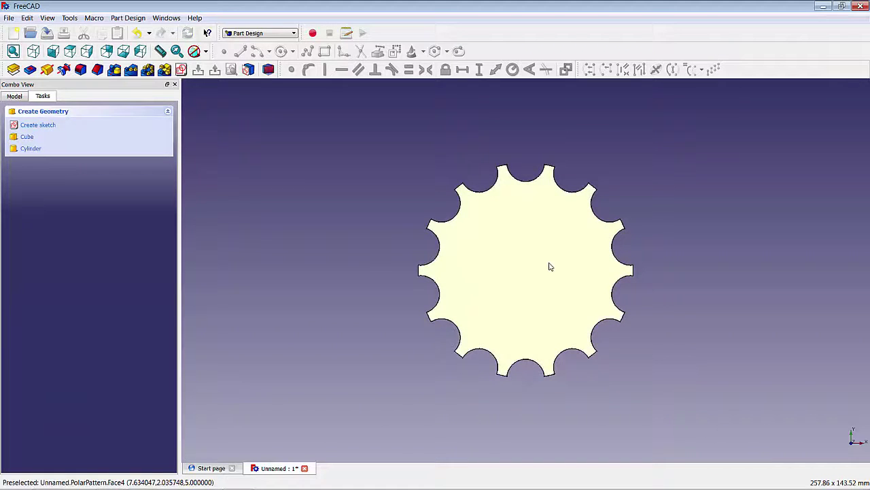
- Sketch a hub circle centred on the origin on the notched disc's top face
mouse_move(556, 251)
middle_down()
mouse_move(536, 167)
mouse_move(627, 136)
mouse_move(669, 265)
mouse_move(618, 383)
mouse_move(474, 365)
mouse_move(573, 189)
mouse_move(608, 200)
mouse_move(596, 268)
mouse_move(521, 291)
mouse_move(474, 252)
mouse_move(589, 268)
mouse_move(614, 234)
mouse_move(527, 254)
mouse_move(551, 202)
mouse_move(561, 226)
middle_up()
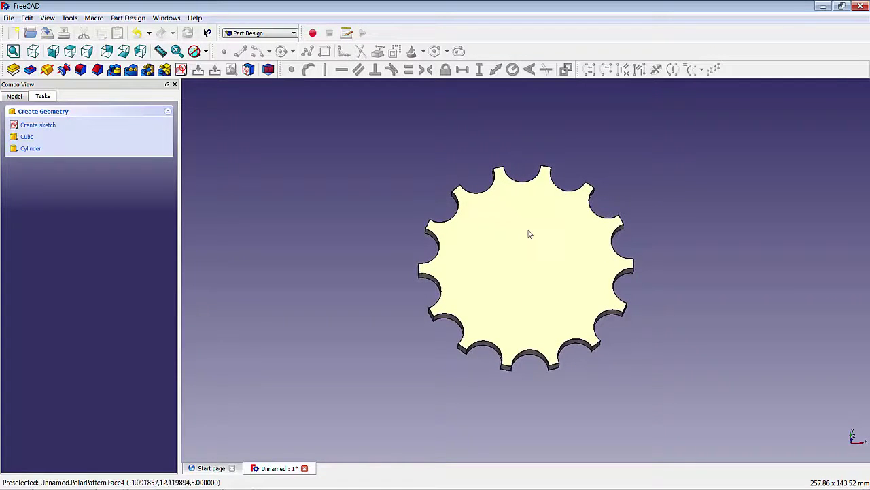
click(530, 234)
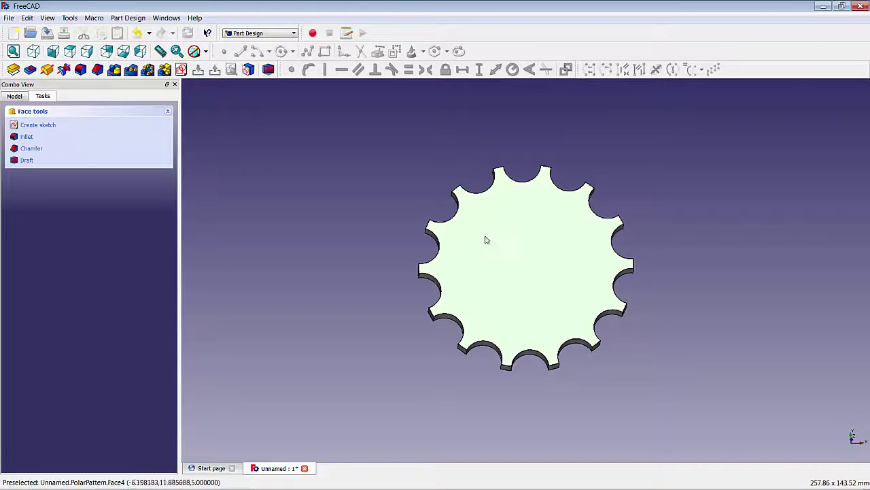
click(38, 125)
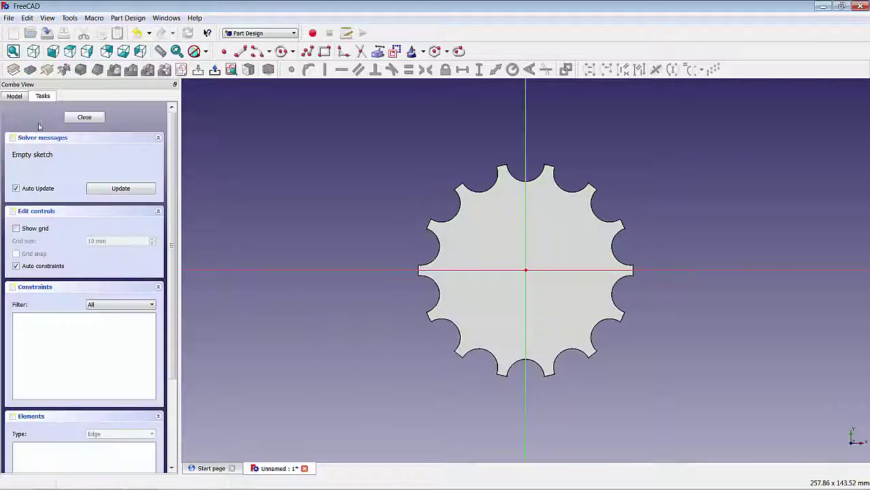
click(281, 53)
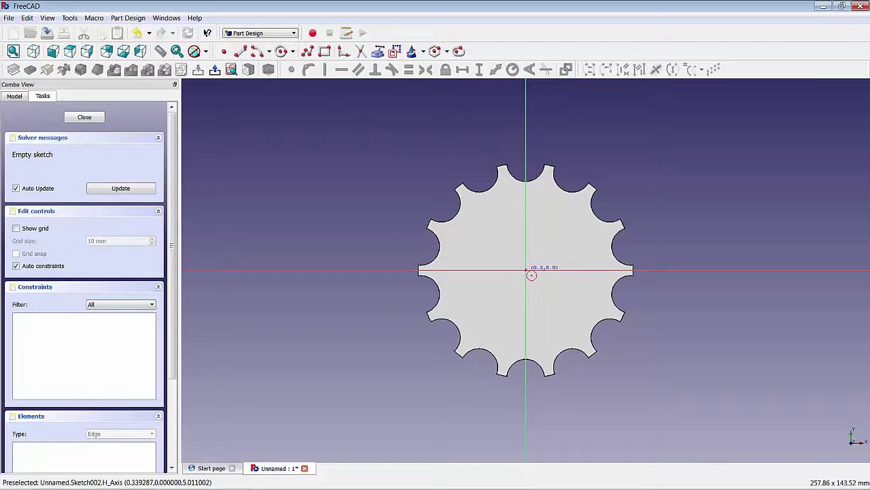
click(527, 271)
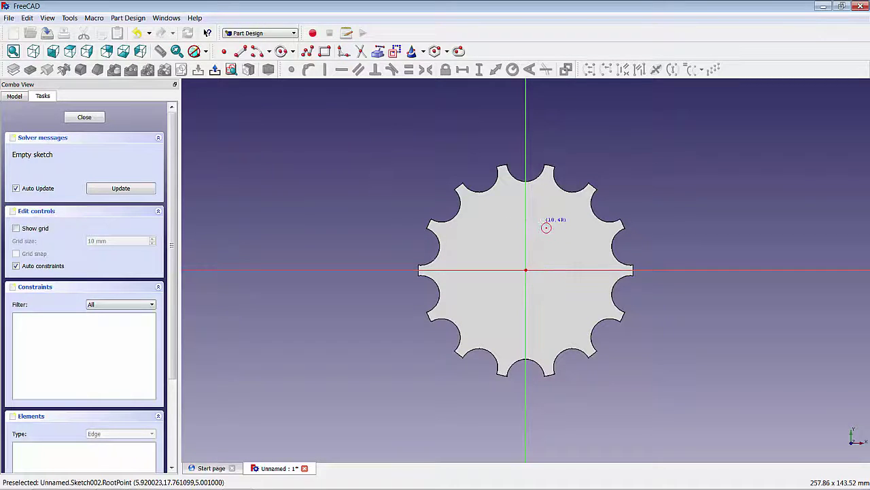
click(545, 224)
click(85, 117)
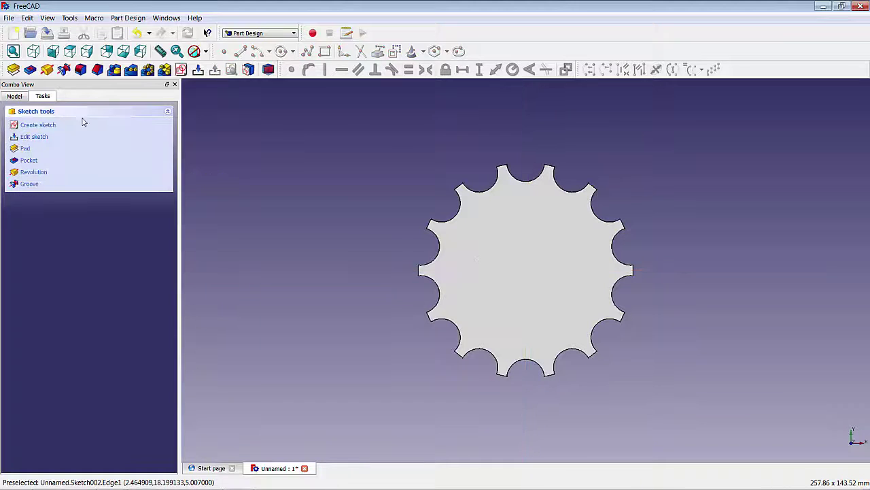
- Pad the hub circle upward with a shorter length than the disc
click(28, 150)
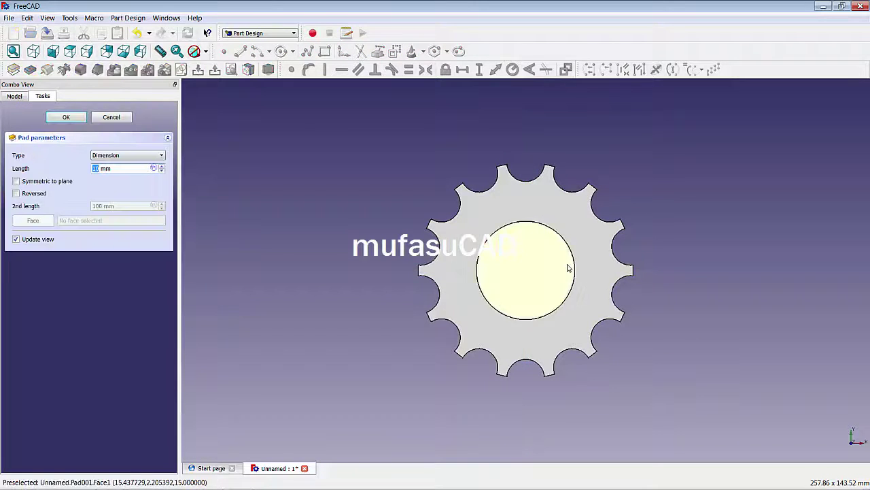
mouse_move(569, 267)
middle_down()
mouse_move(579, 237)
mouse_move(572, 179)
middle_up()
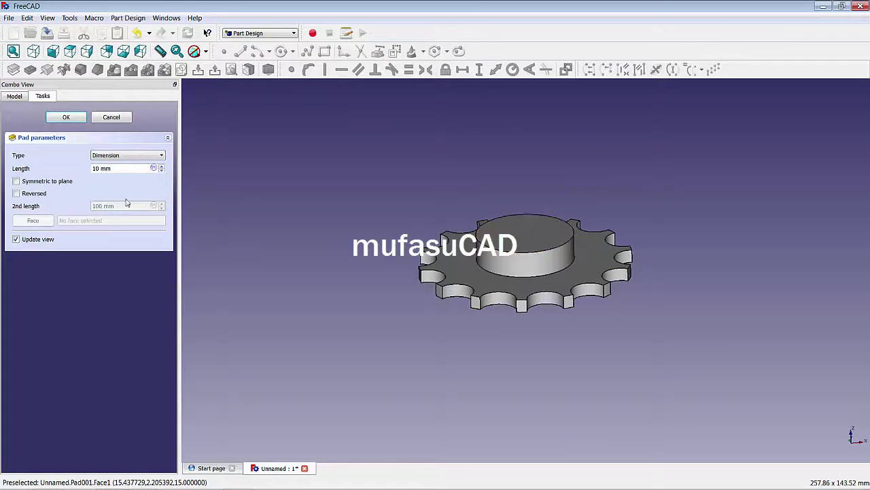
click(161, 171)
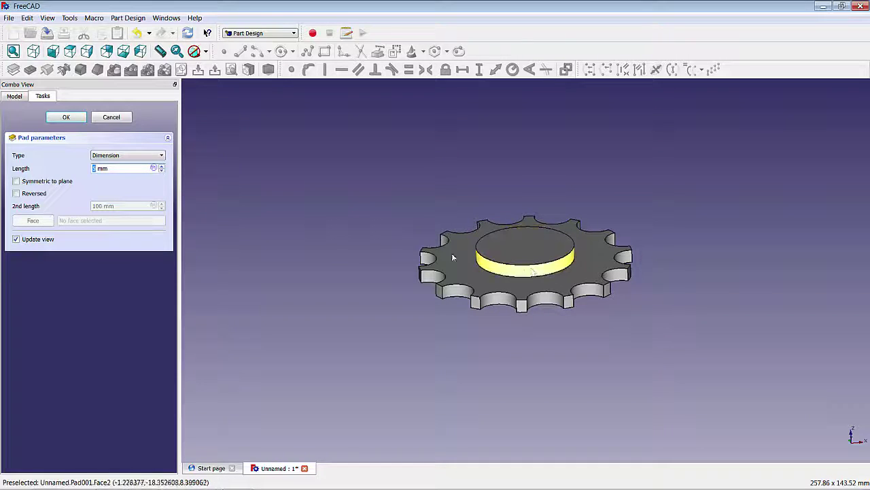
click(77, 119)
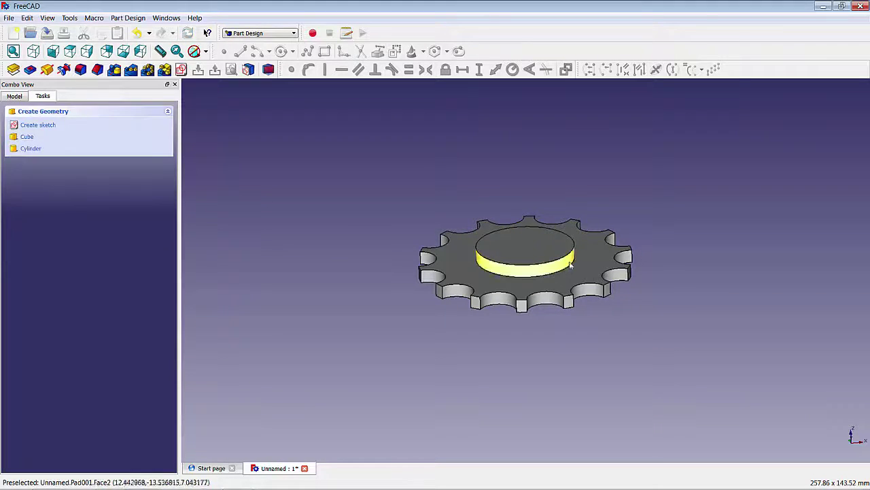
mouse_move(648, 204)
middle_down()
mouse_move(643, 250)
mouse_move(524, 320)
mouse_move(412, 213)
mouse_move(594, 171)
mouse_move(679, 197)
mouse_move(695, 249)
mouse_move(426, 276)
mouse_move(416, 219)
mouse_move(445, 177)
mouse_move(630, 181)
mouse_move(672, 221)
mouse_move(665, 288)
mouse_move(653, 279)
mouse_move(678, 220)
mouse_move(646, 229)
mouse_move(612, 301)
mouse_move(435, 284)
mouse_move(453, 204)
mouse_move(653, 208)
mouse_move(662, 254)
mouse_move(641, 287)
middle_up()
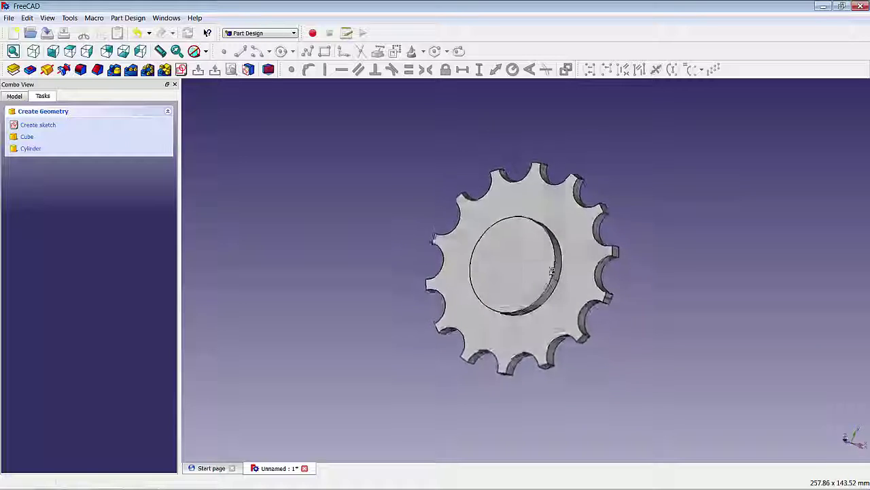
mouse_move(552, 270)
middle_down()
mouse_move(582, 213)
mouse_move(646, 239)
mouse_move(653, 284)
mouse_move(592, 252)
mouse_move(606, 222)
middle_up()
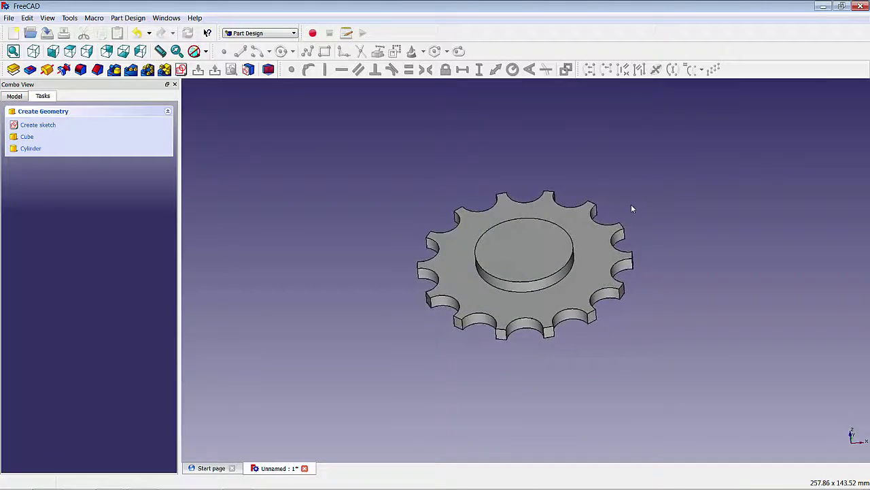